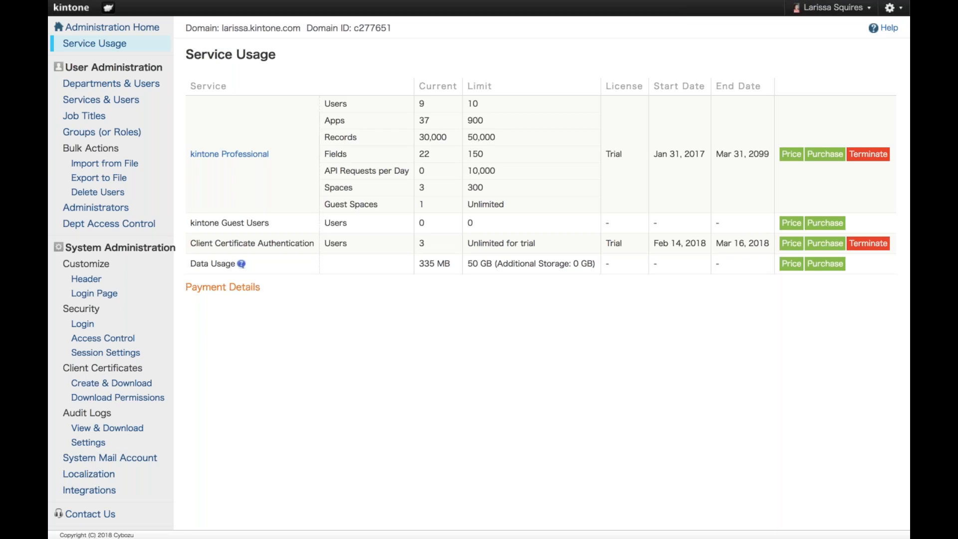
- Show the Marketing department's users and view the blank new department form without saving anything
click(144, 85)
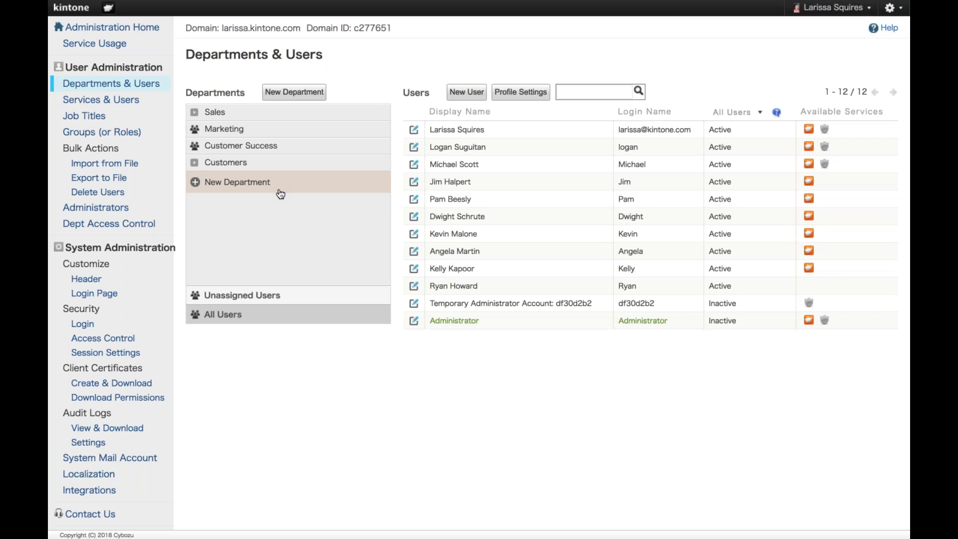
click(283, 131)
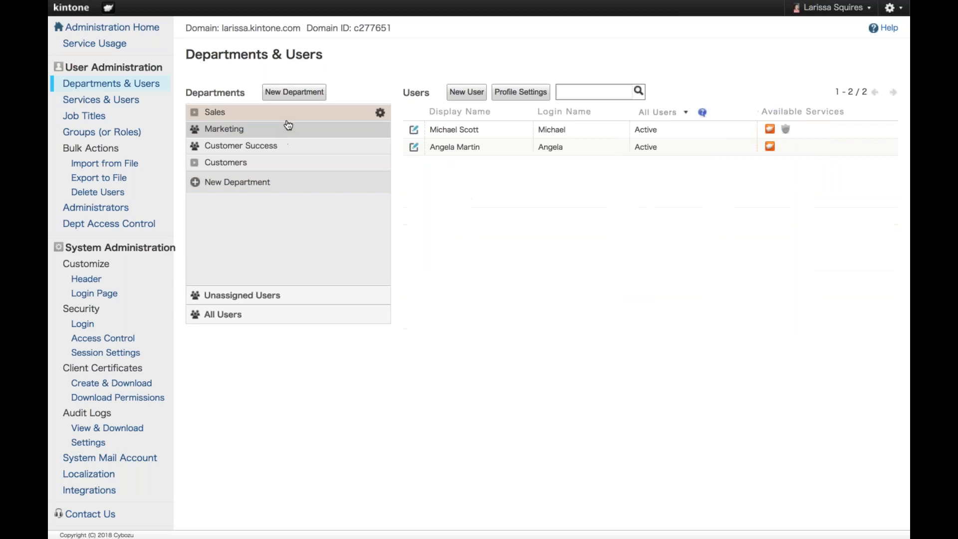
click(306, 98)
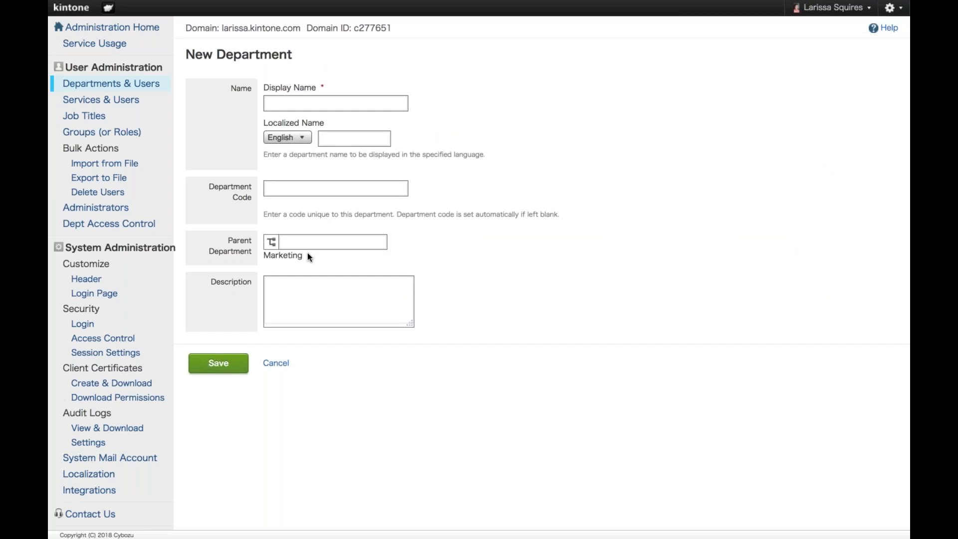
click(276, 363)
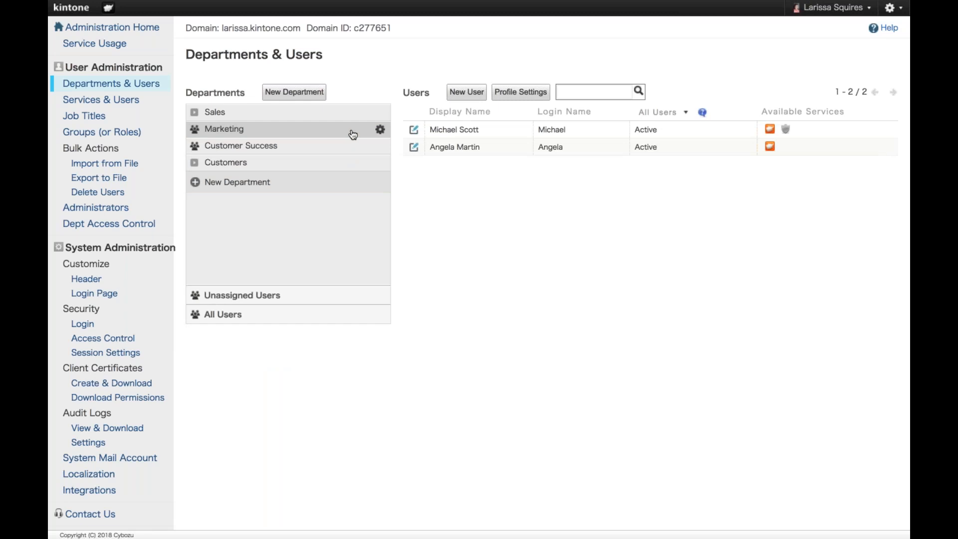
- View the Marketing department's management options, and list the unassigned users followed by all users
click(381, 130)
click(311, 298)
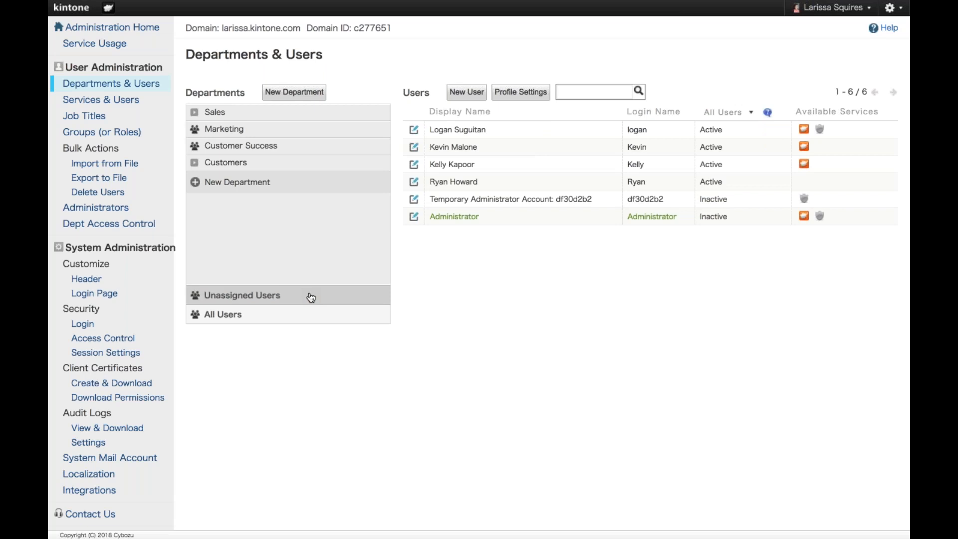
click(310, 316)
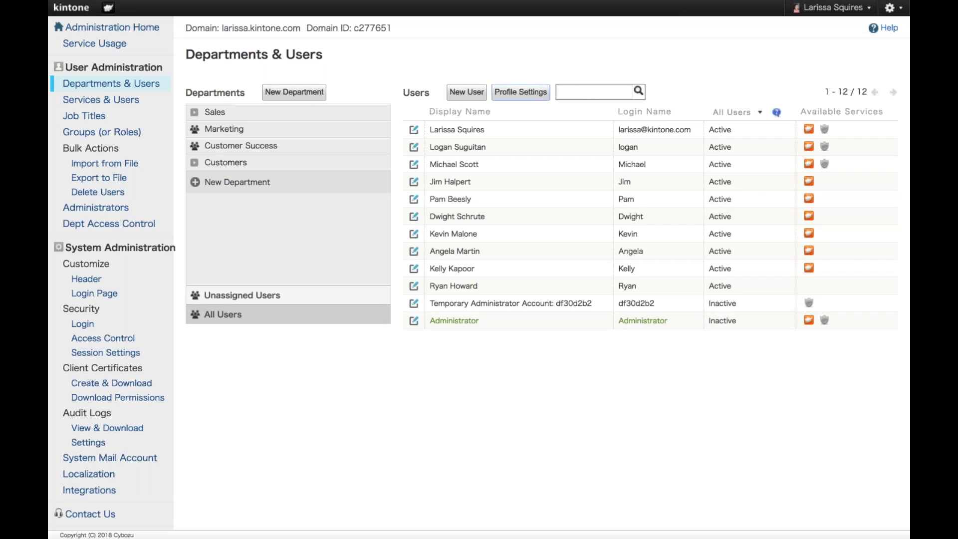
- Review the profile settings, including the permissions to edit each profile item and the custom fields
click(528, 95)
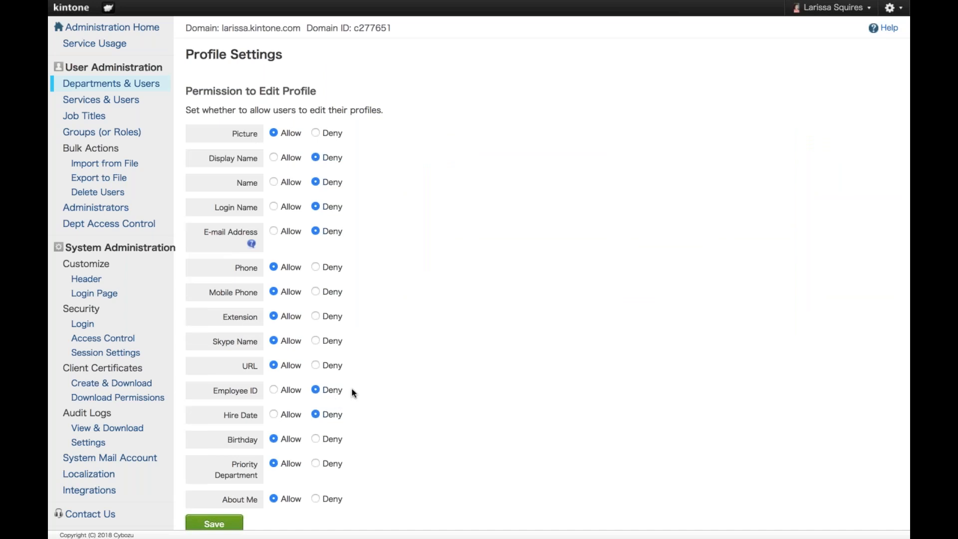
scroll(353, 393, down, 3)
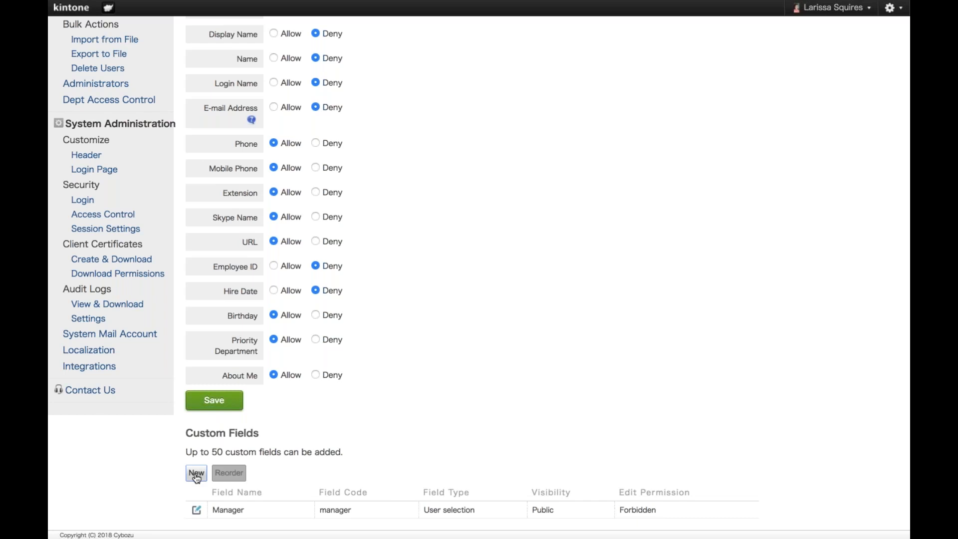
scroll(392, 472, up, 3)
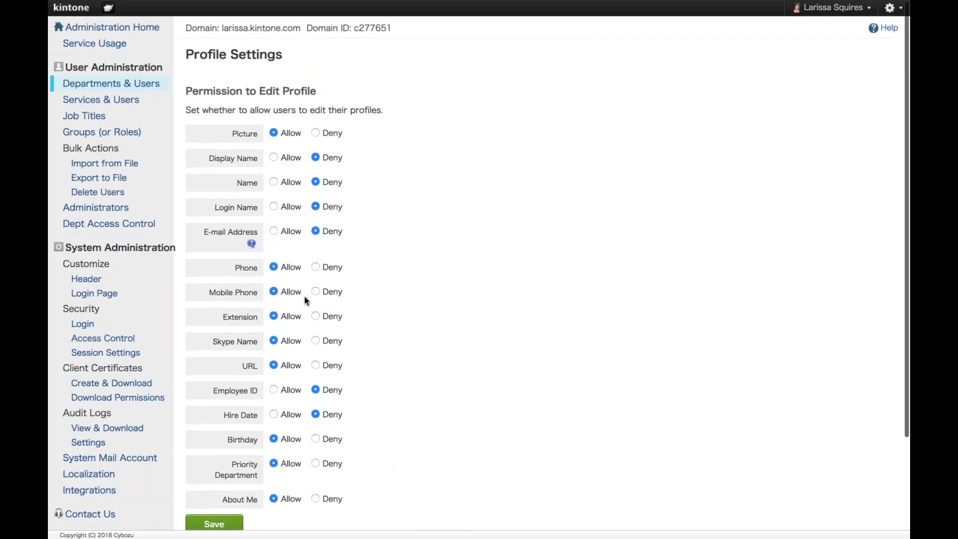
- Open the third listed user's details for editing and view the job title choices for the Sales and Marketing departments
click(149, 84)
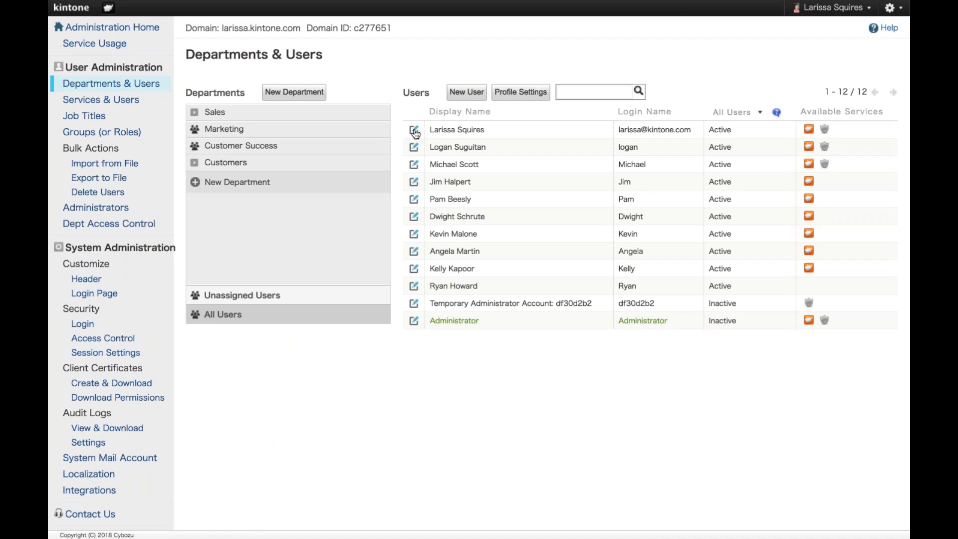
click(413, 164)
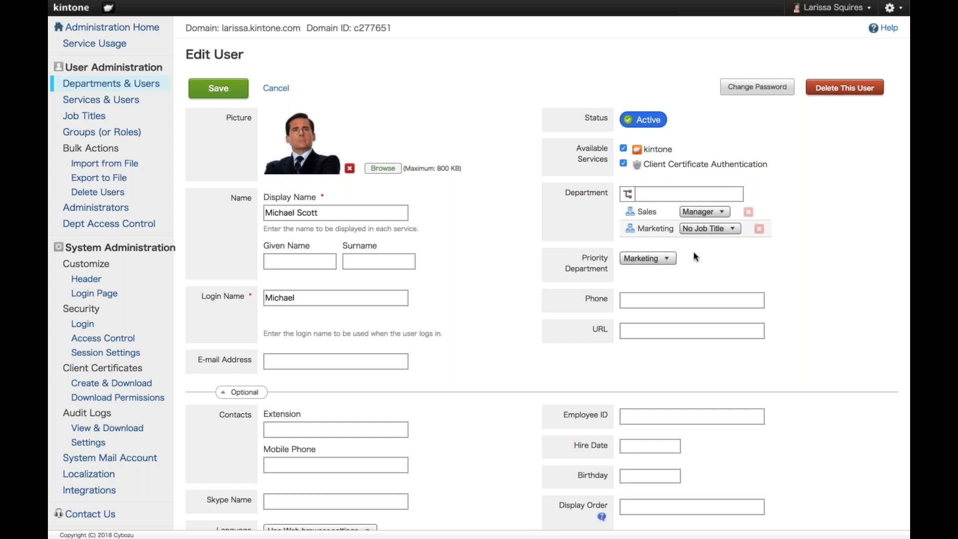
click(704, 212)
click(792, 183)
click(733, 229)
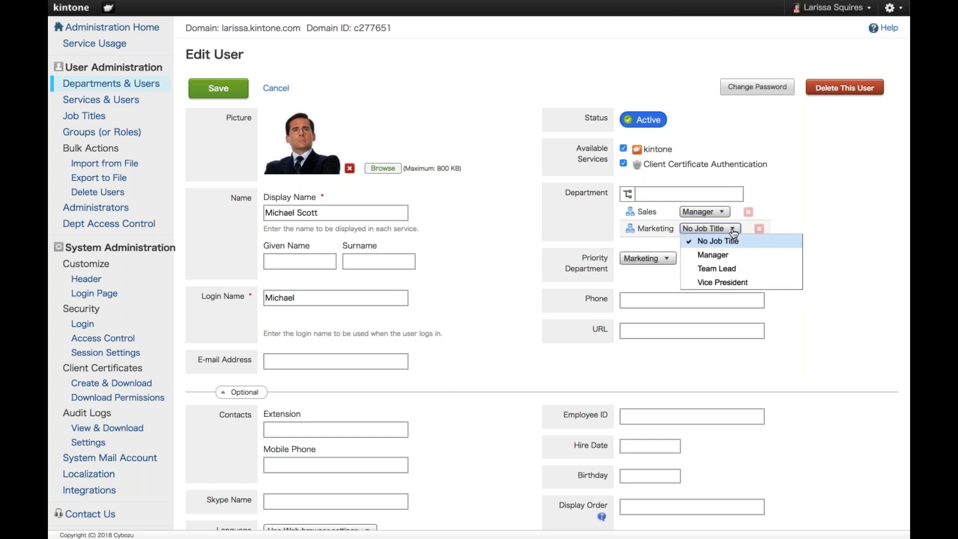
click(793, 202)
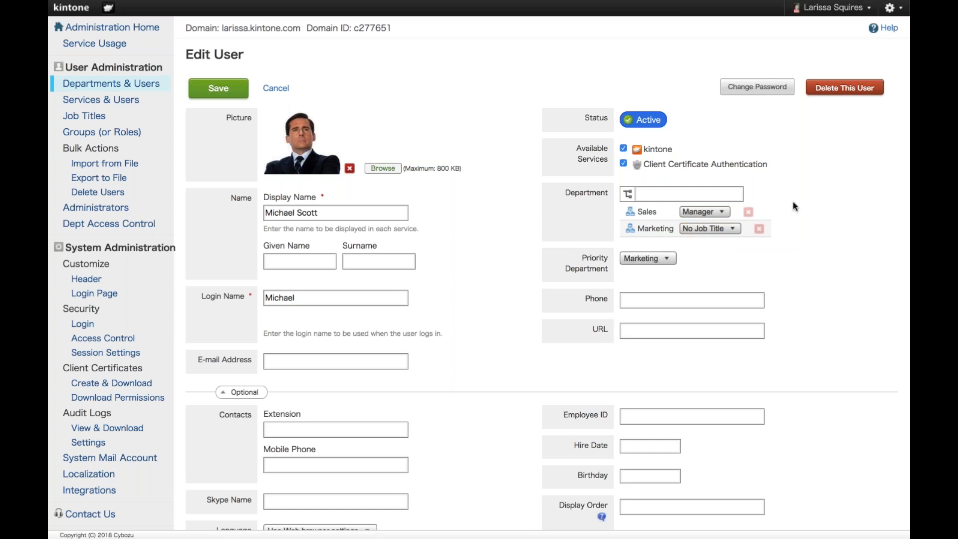
- Look through the user's remaining profile fields, including the optional section and the Manager field
scroll(744, 268, down, 2)
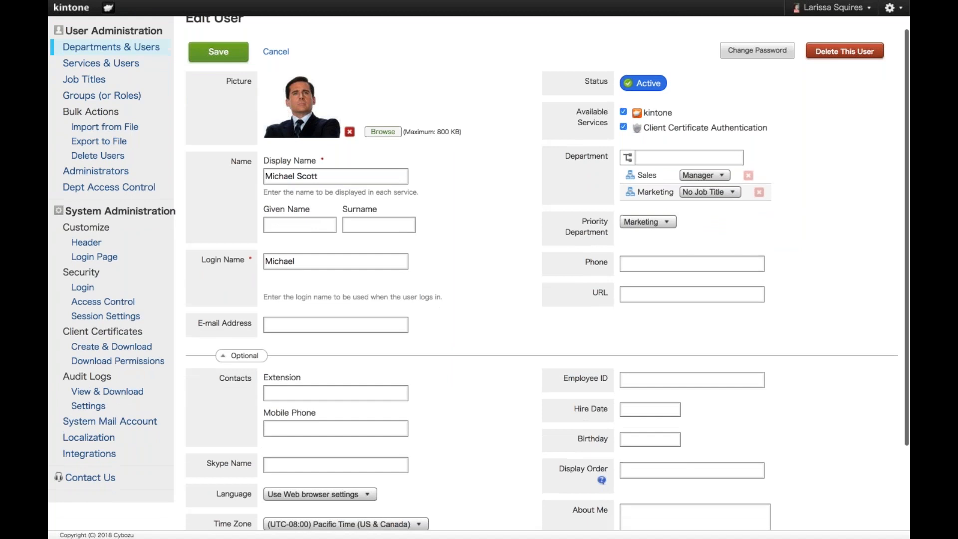
scroll(676, 313, down, 1)
scroll(676, 313, down, 3)
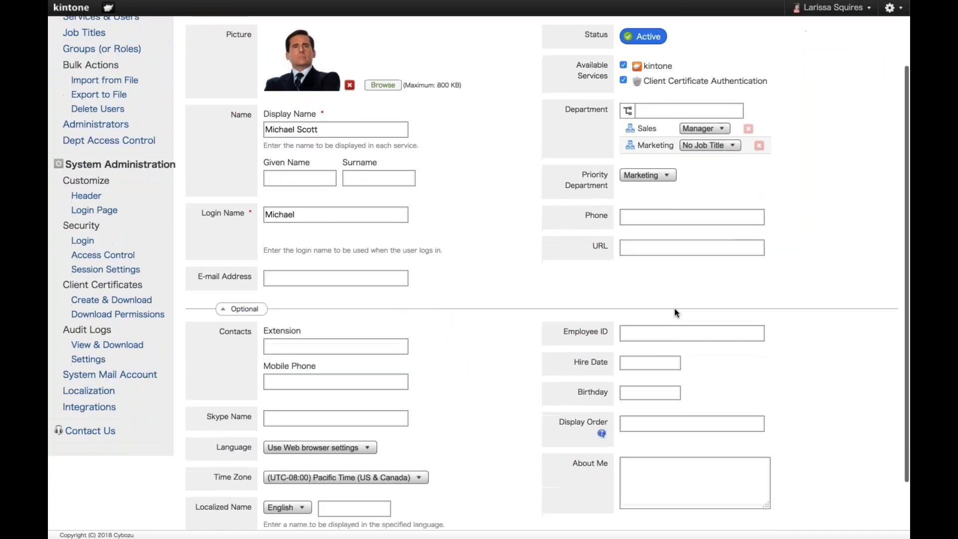
scroll(487, 336, down, 4)
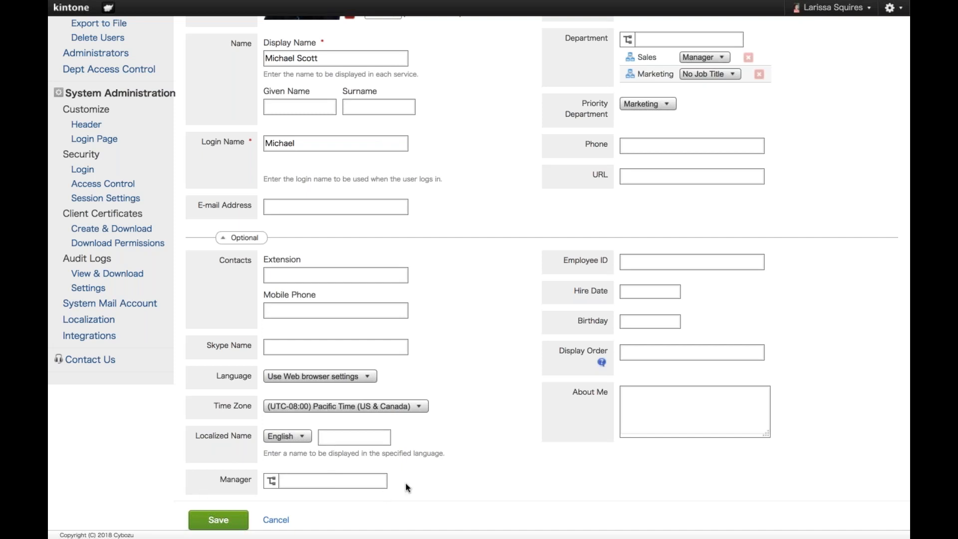
scroll(466, 444, up, 3)
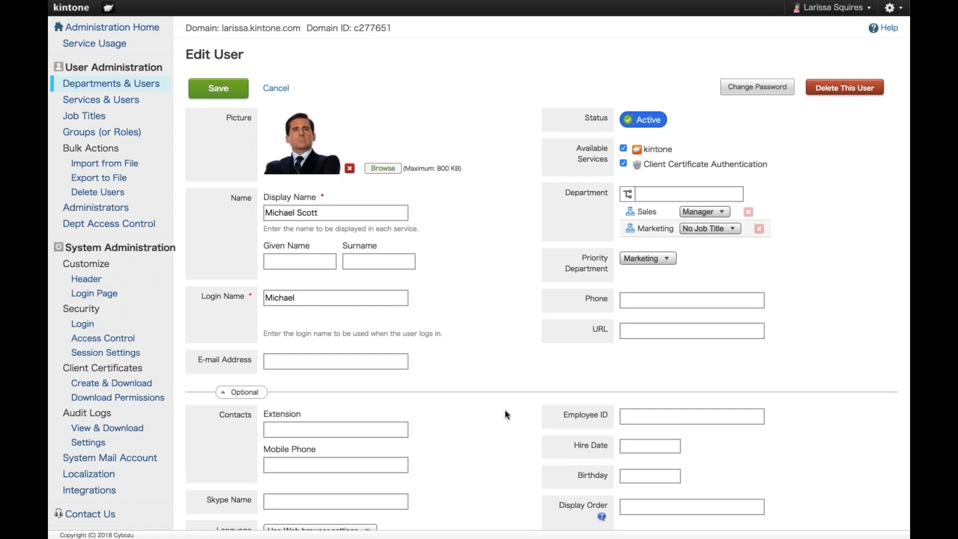
- View the password change options for this user, and leave the user's details without saving
click(751, 88)
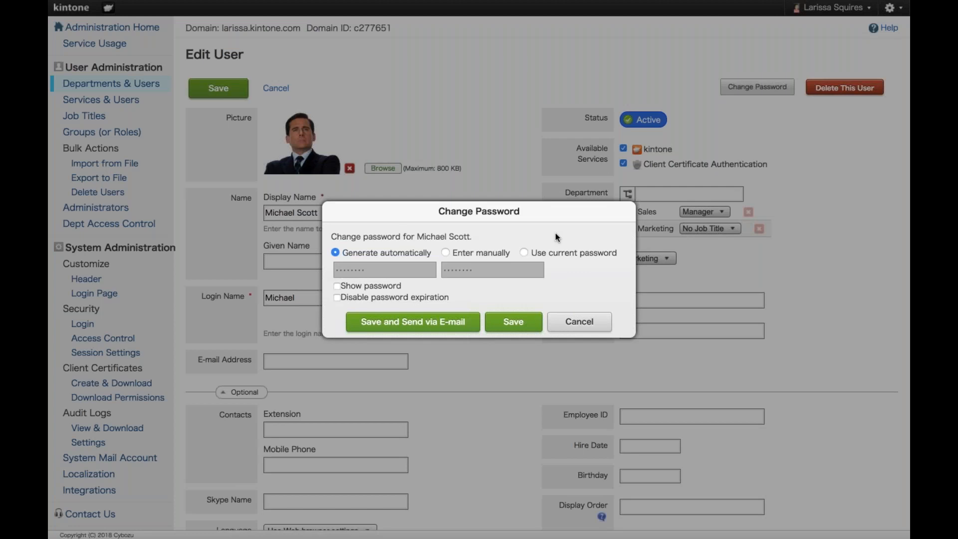
click(598, 325)
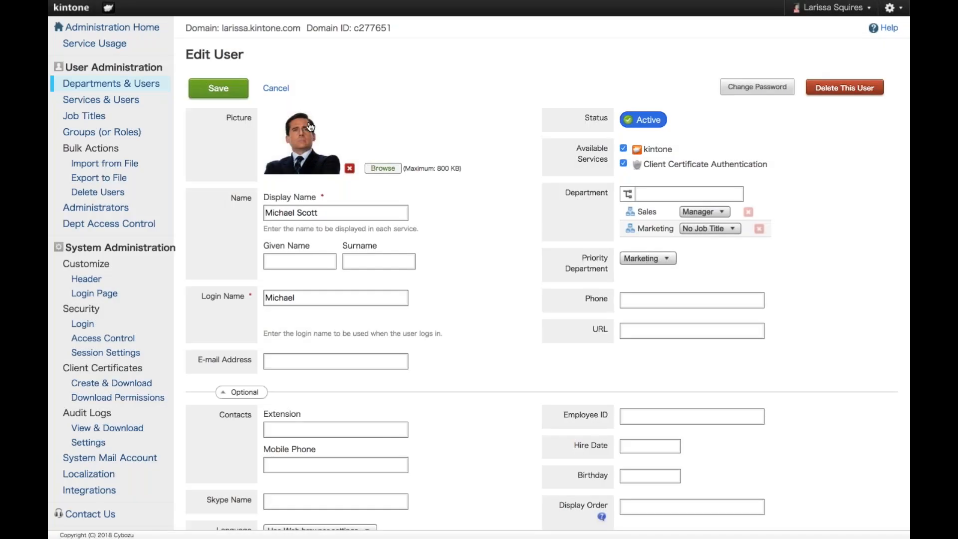
click(276, 88)
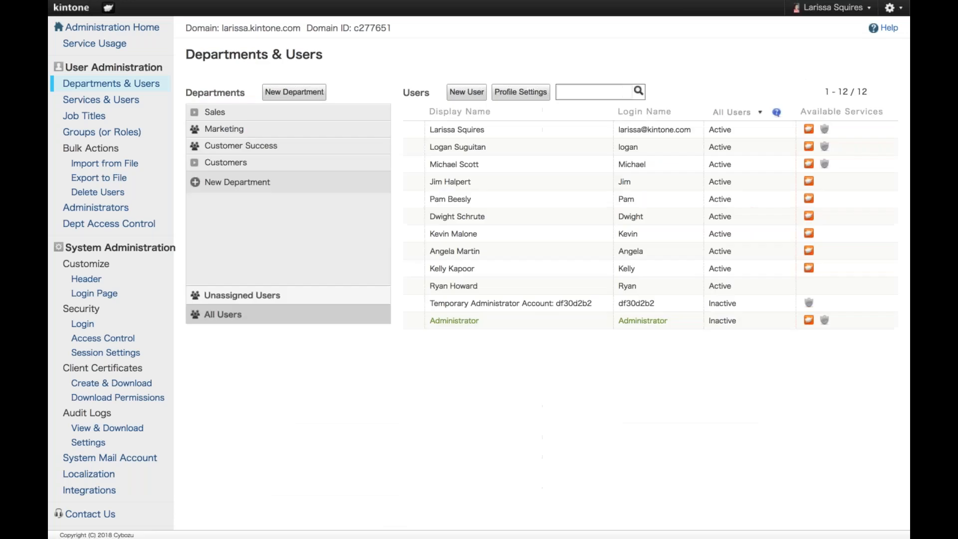
- Show the user assignments for the kintone service in Services & Users
click(136, 100)
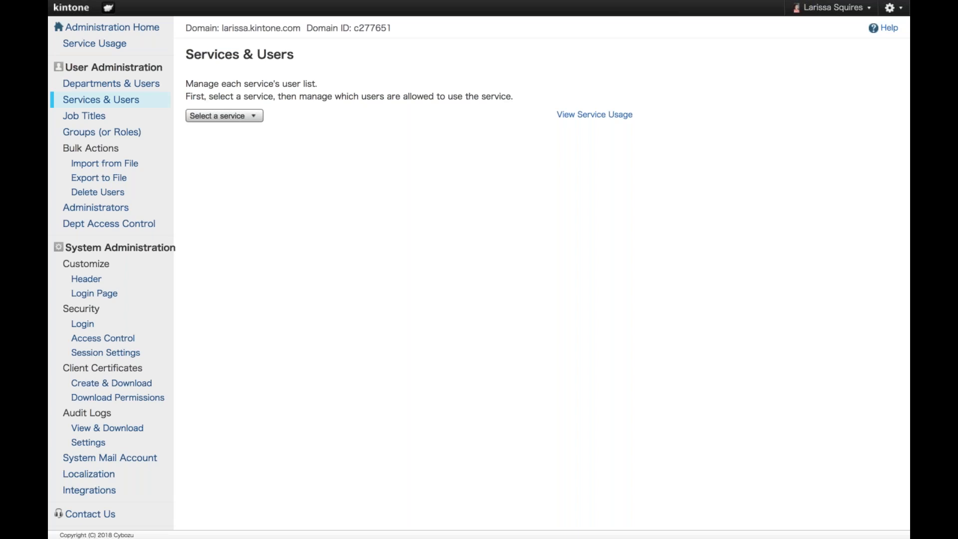
click(249, 118)
click(248, 144)
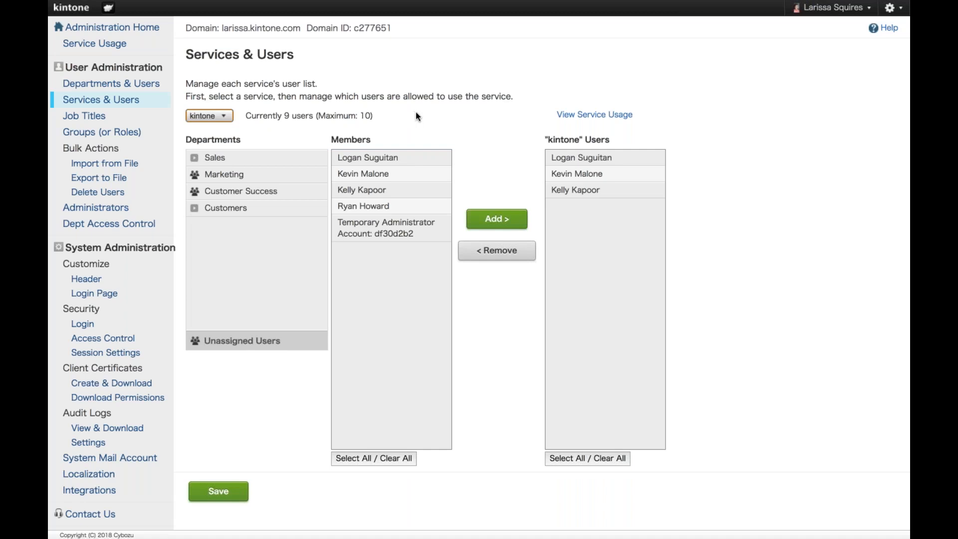
- Try adding the second unassigned member to the kintone service and removing that member from its user list
click(387, 177)
click(488, 220)
click(413, 177)
click(496, 218)
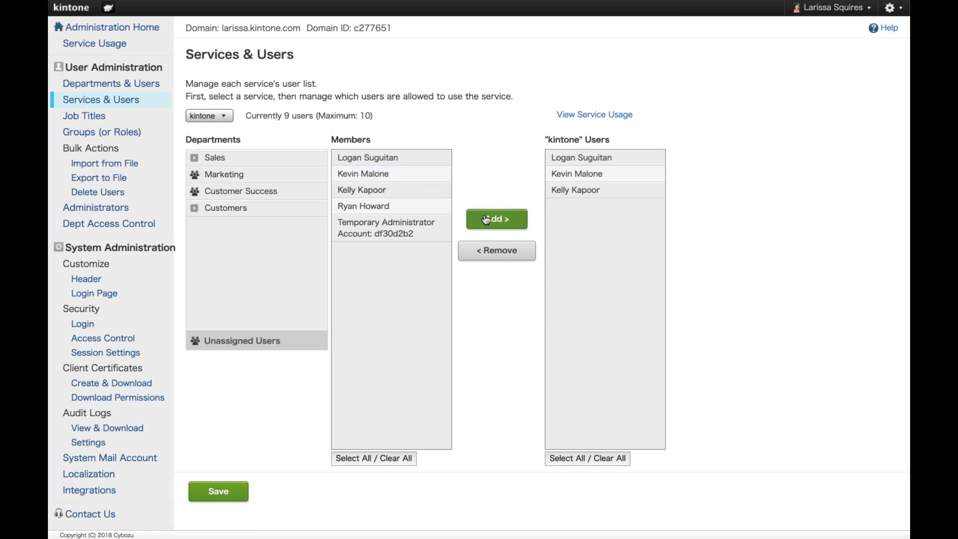
click(374, 159)
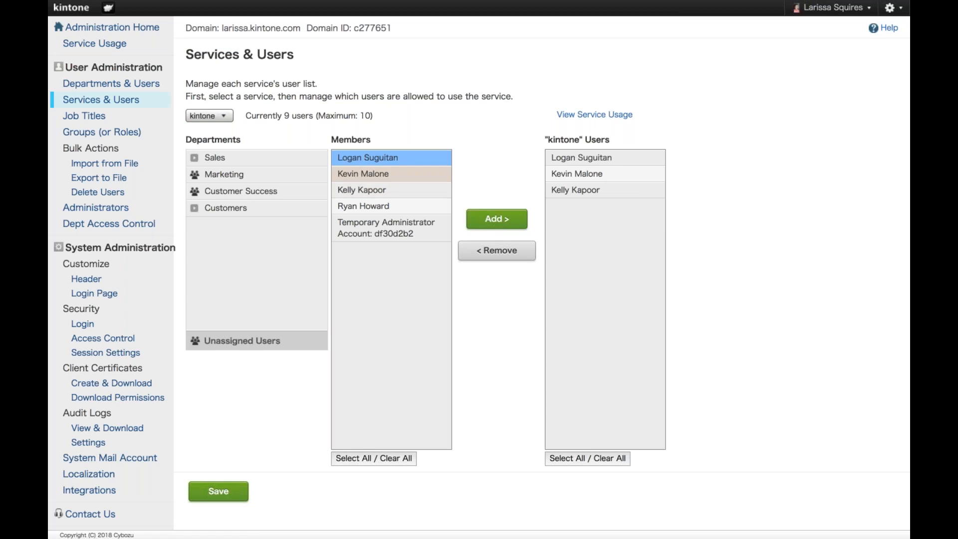
click(497, 250)
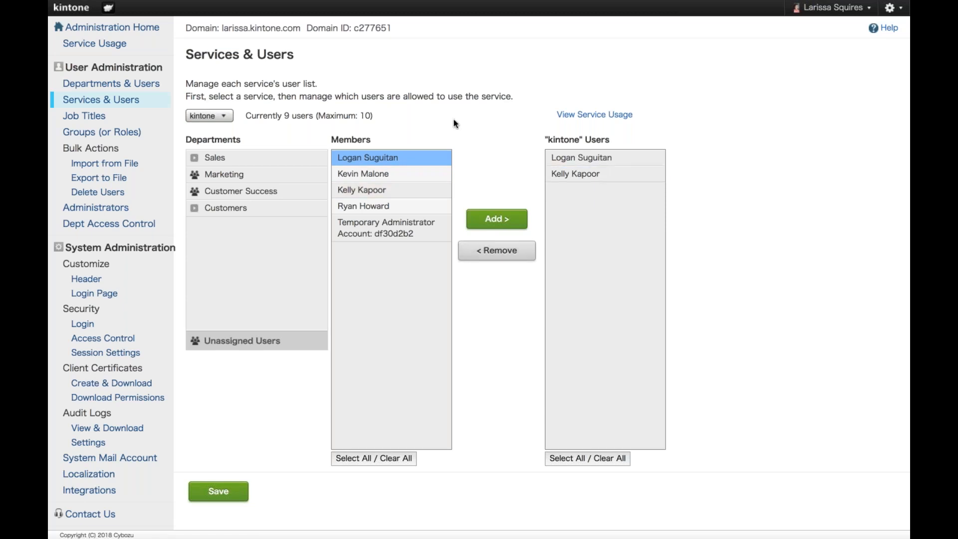
- Show the user assignments for the Client Certificate Authentication service
click(209, 116)
click(240, 155)
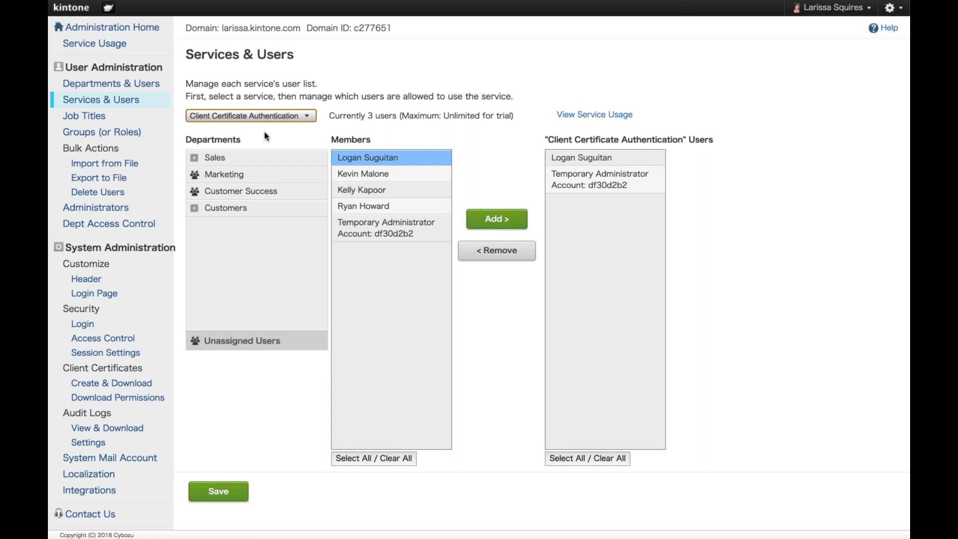
- Review the job titles, viewing the blank new job title form and the edit form for Manager
click(97, 118)
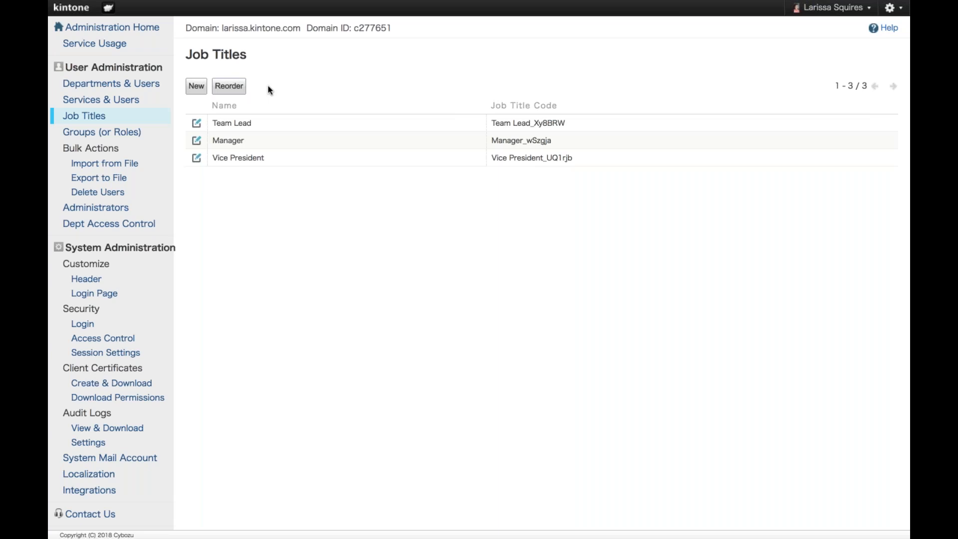
click(197, 86)
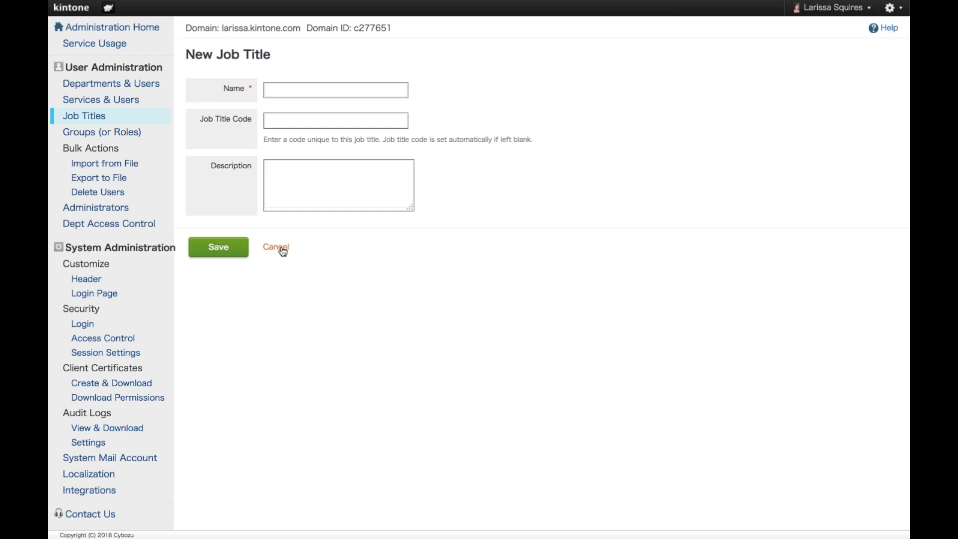
click(277, 248)
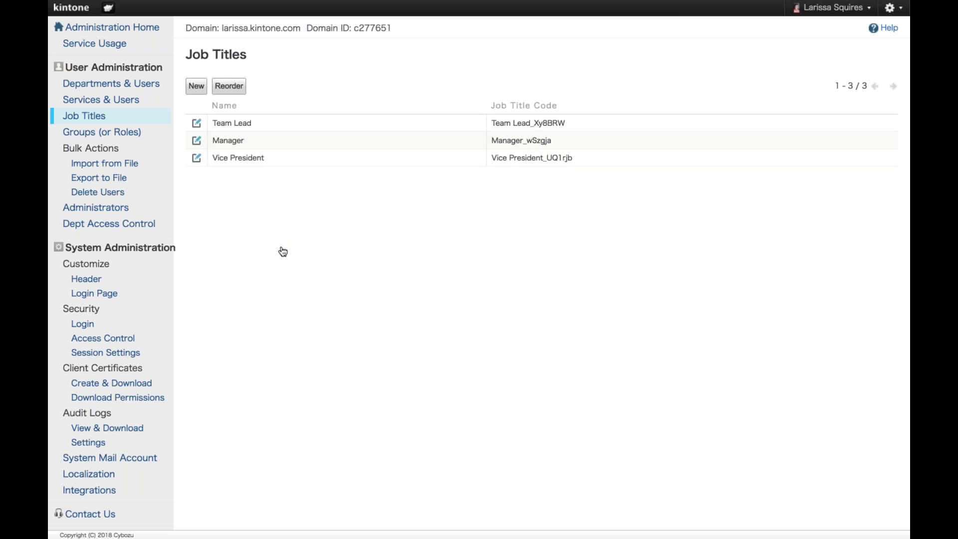
click(197, 142)
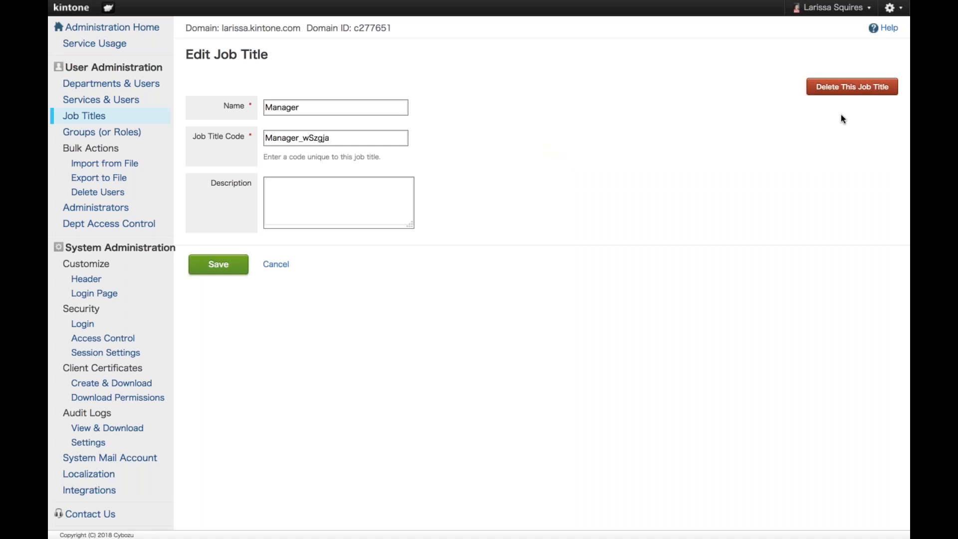
- Review the groups, viewing the blank new group form and the management options for Department Heads and The Party Planning Committee
click(132, 139)
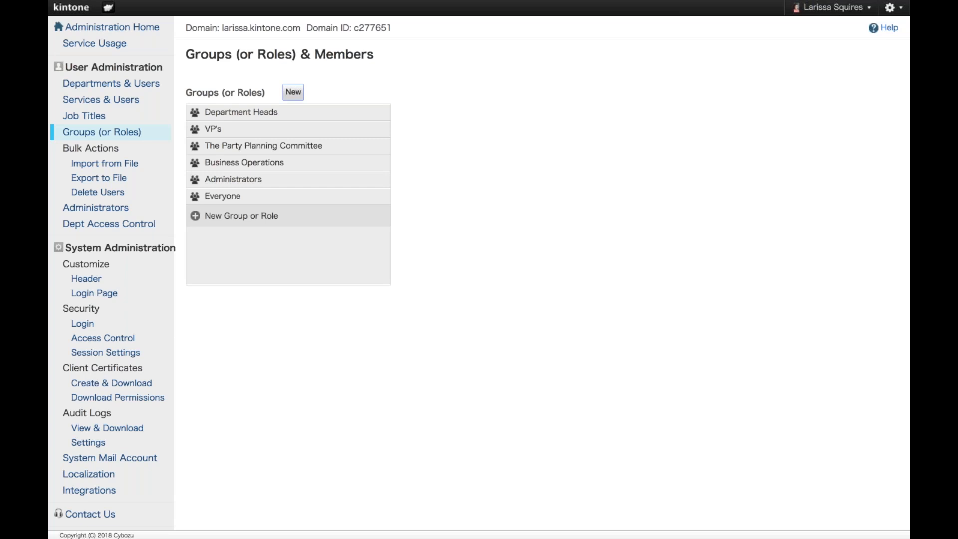
click(294, 93)
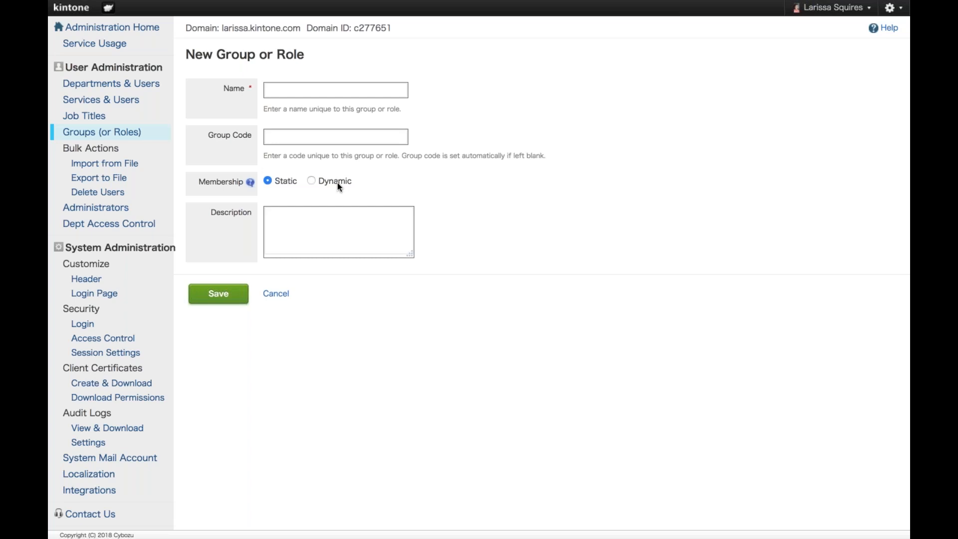
click(276, 294)
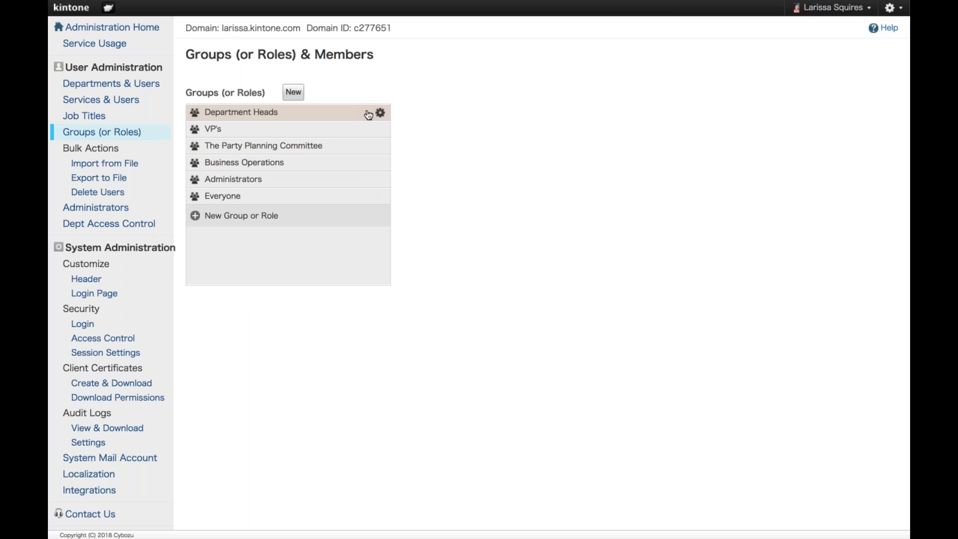
click(381, 114)
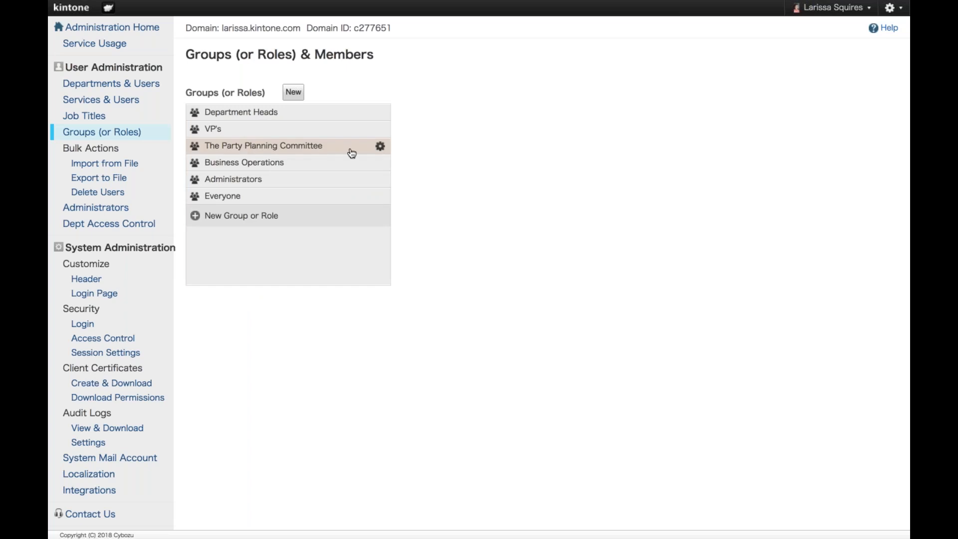
click(380, 147)
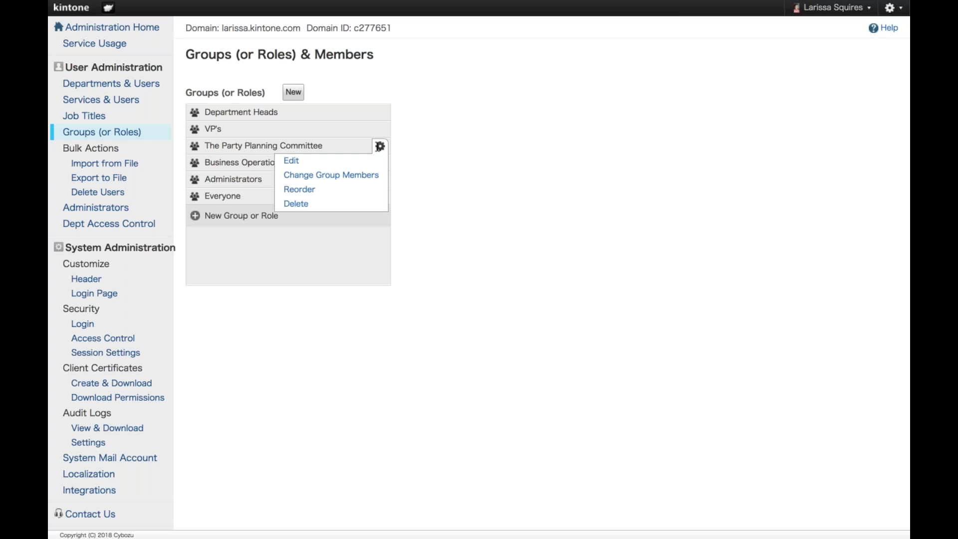
- View the membership conditions of the Department Heads group and leave them without saving
mouse_move(379, 113)
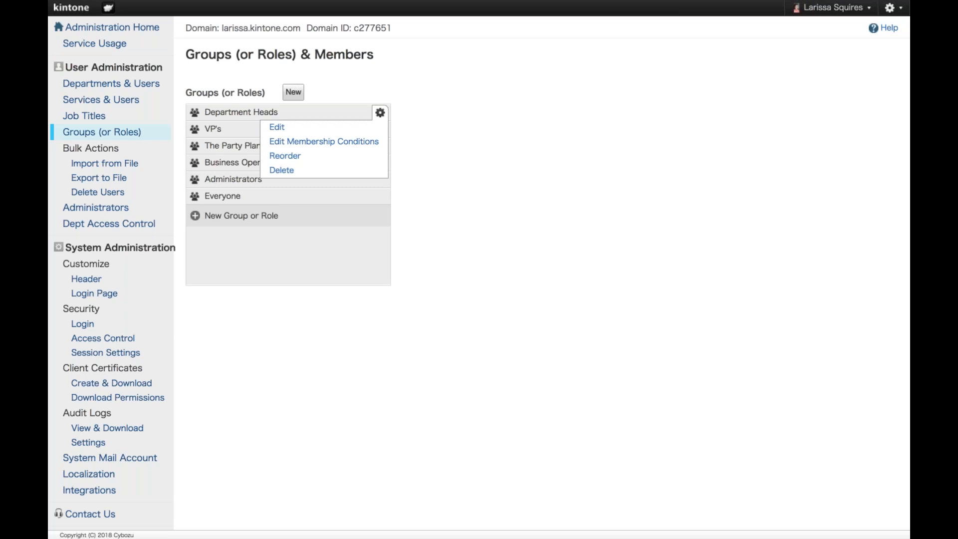
click(381, 113)
click(380, 113)
click(381, 114)
click(381, 113)
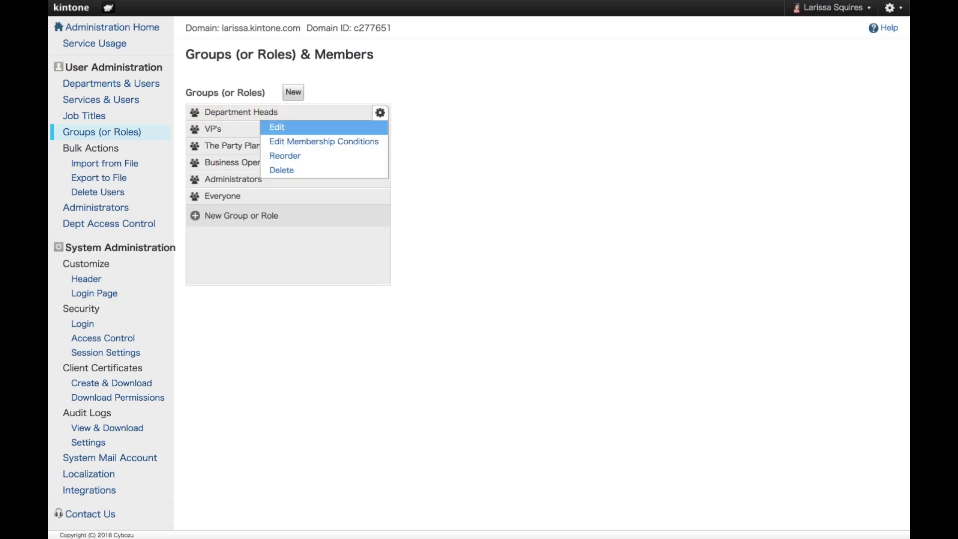
click(380, 143)
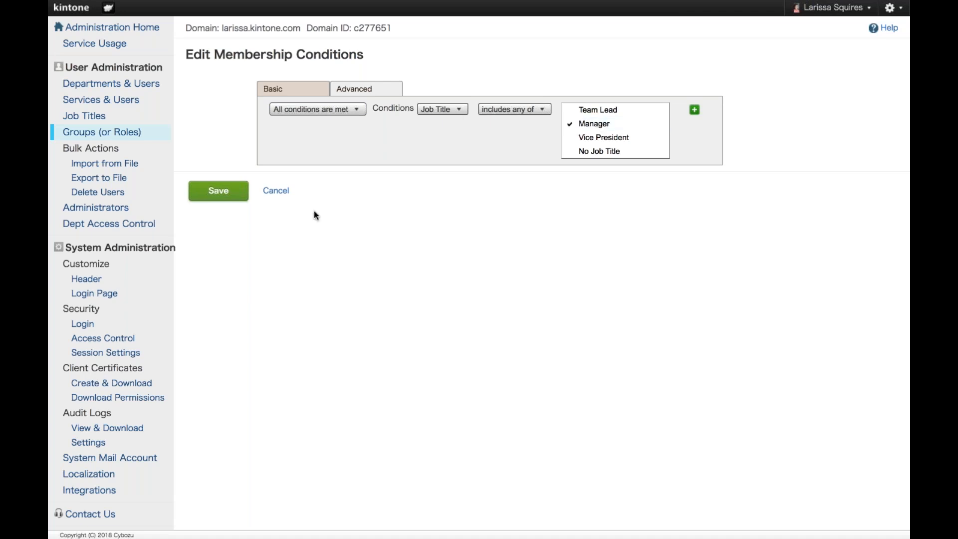
click(283, 194)
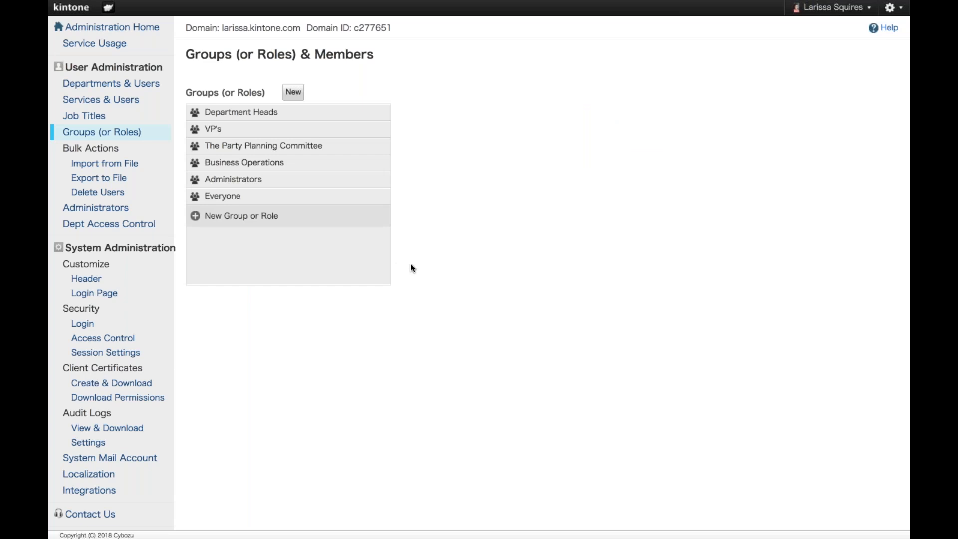
- Show the members of the Department Heads, Everyone and VP's groups
click(312, 119)
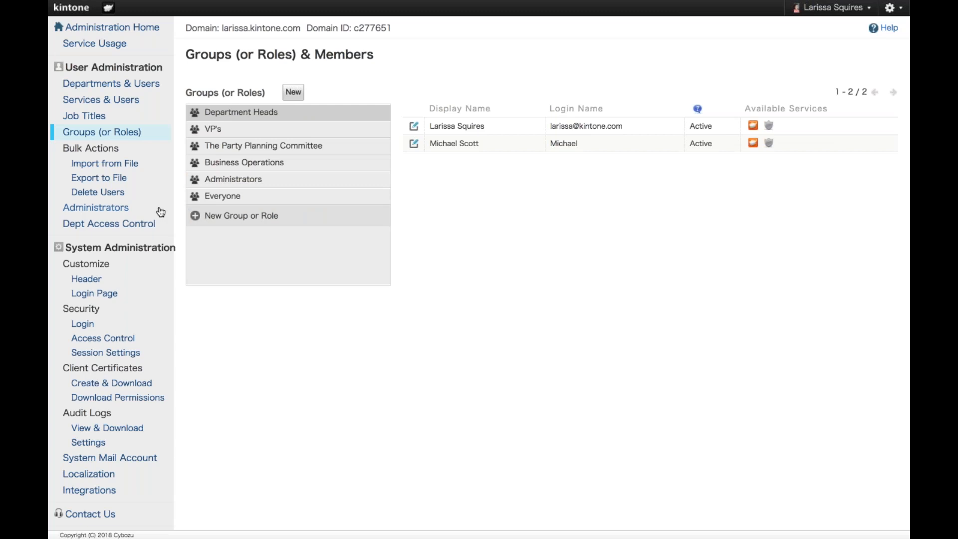
click(300, 204)
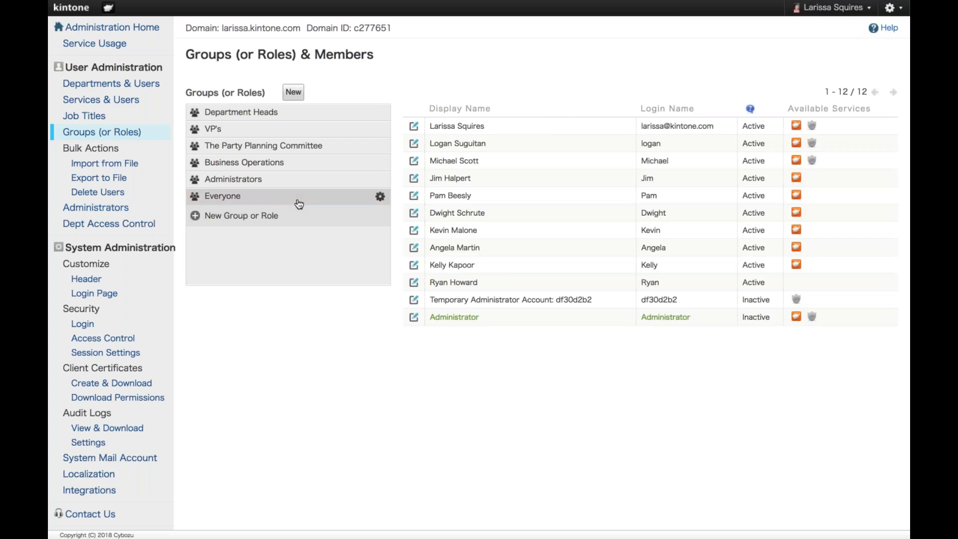
click(298, 132)
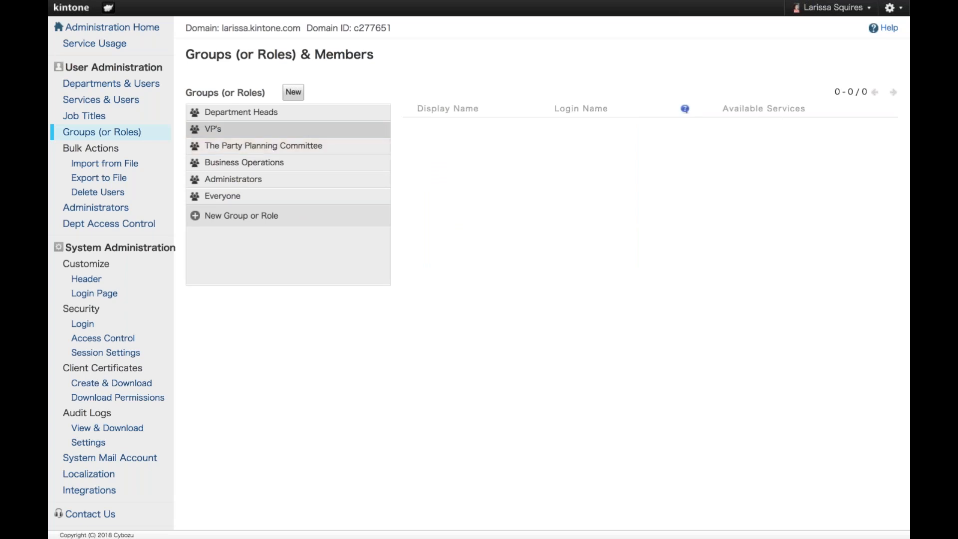
- Review the bulk import from file settings and the content types available for export to file
click(137, 165)
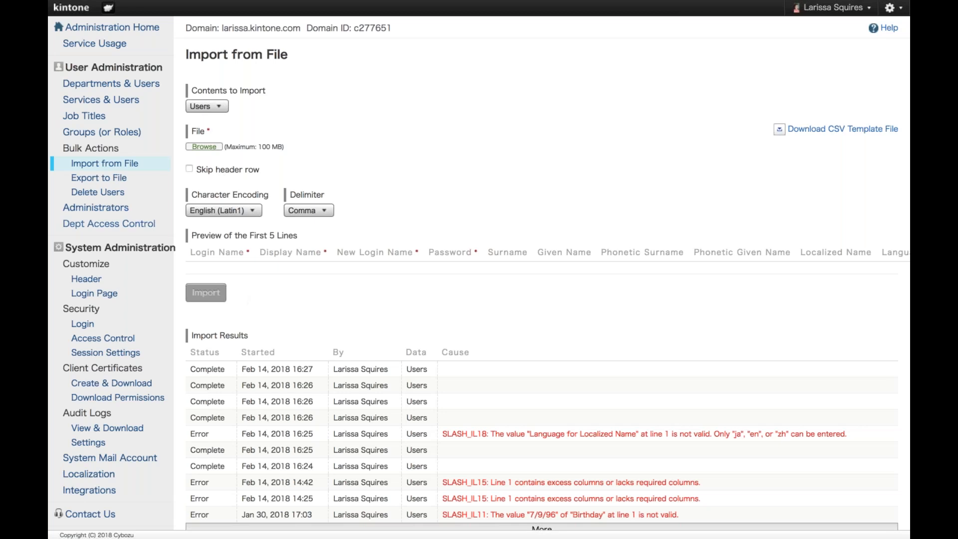
click(116, 184)
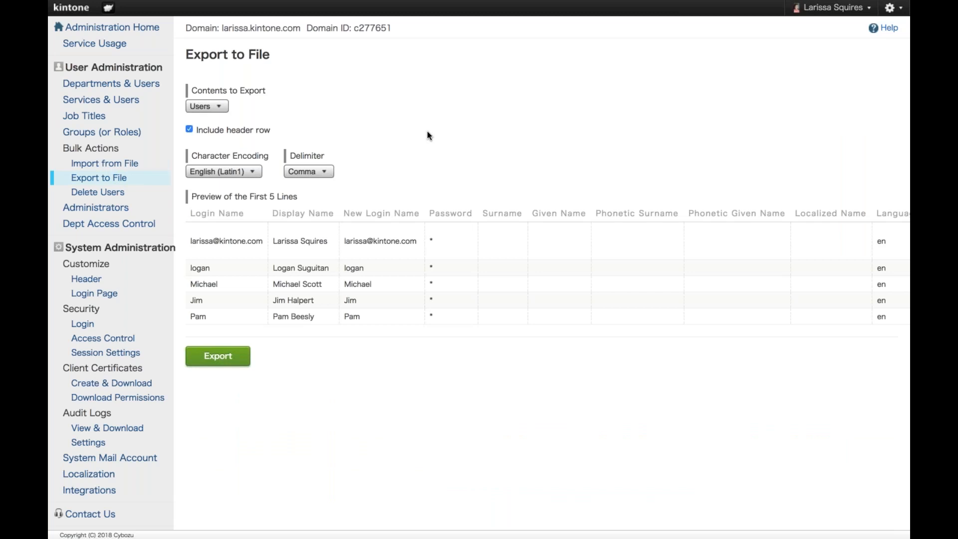
click(220, 106)
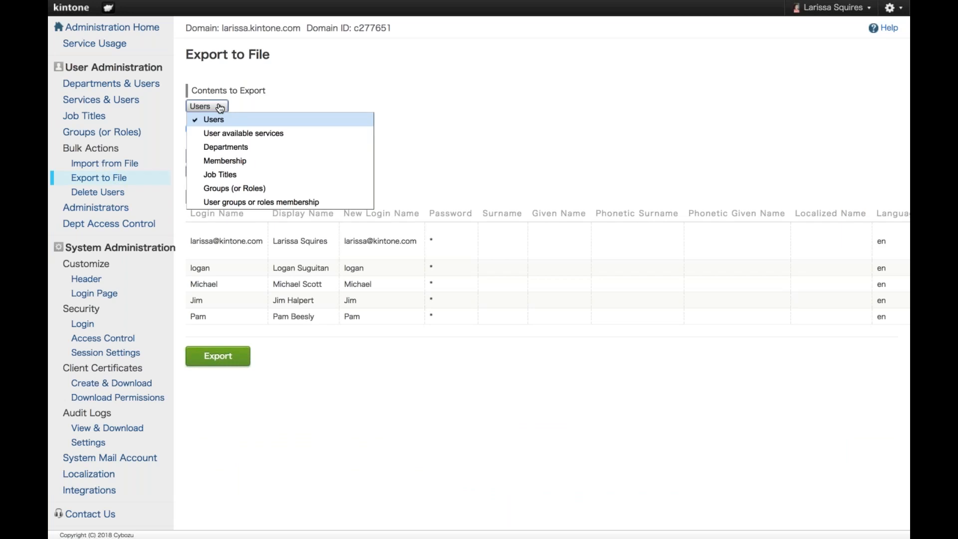
- Try adding the second and fourth unassigned users to the bulk deletion list, and leave it without deleting anyone
click(112, 193)
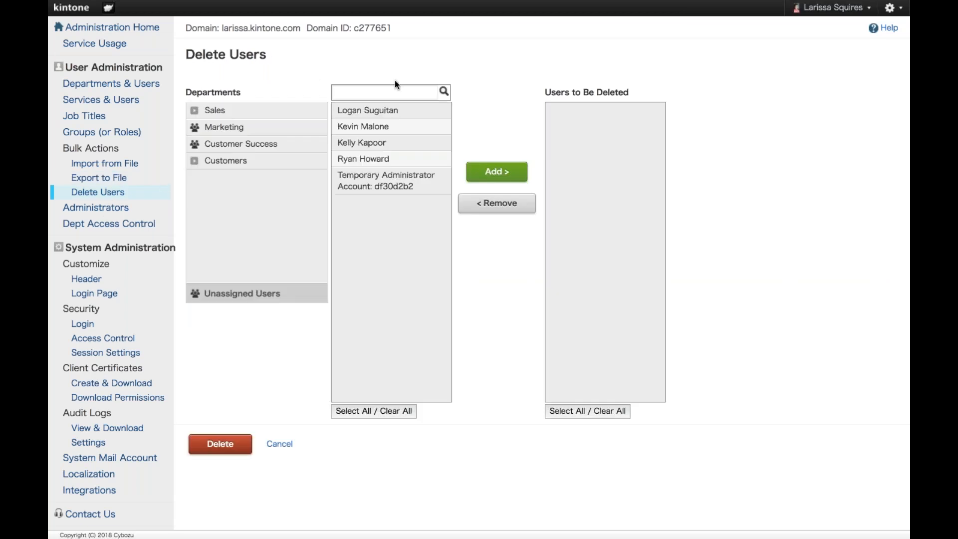
click(376, 130)
click(497, 172)
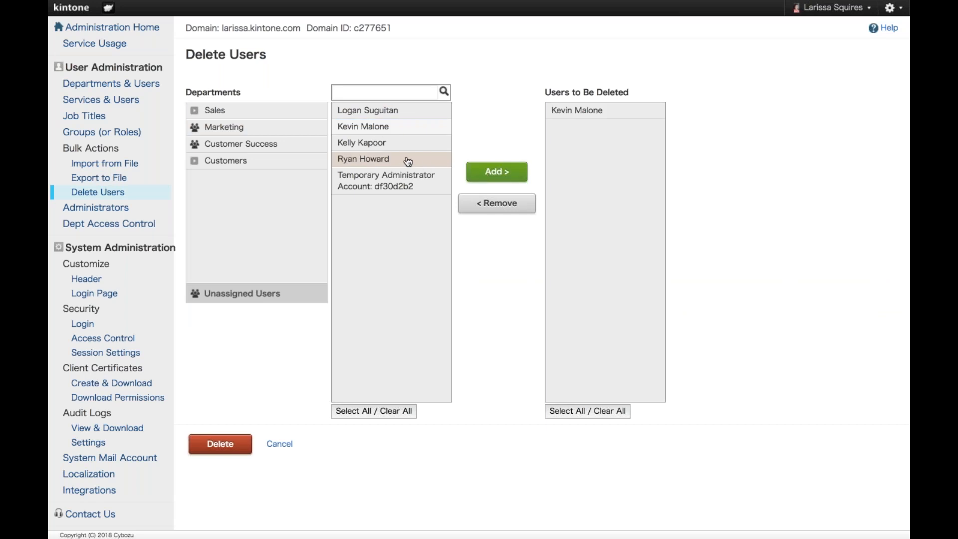
click(389, 161)
click(485, 171)
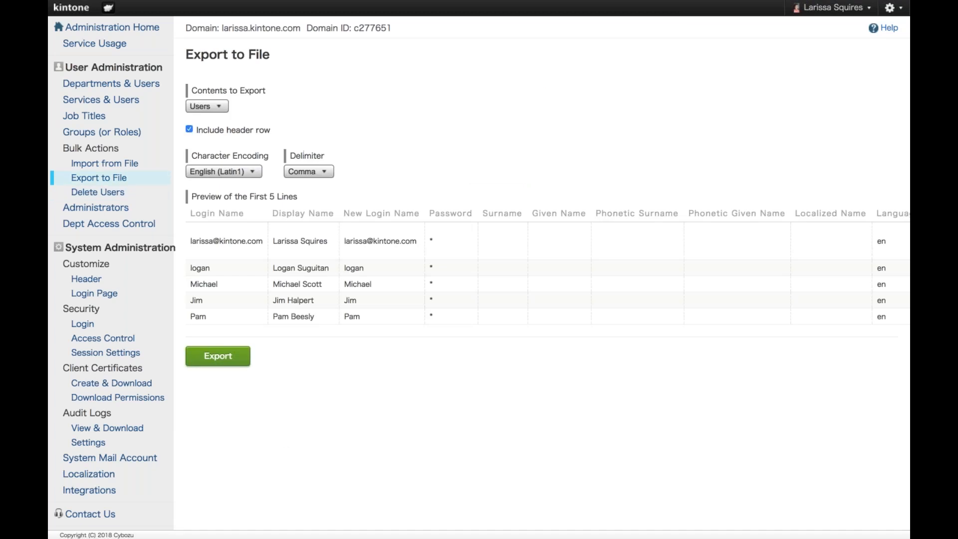
click(104, 195)
- Try removing the second listed administrator and adding the same user back from the unassigned users
click(115, 209)
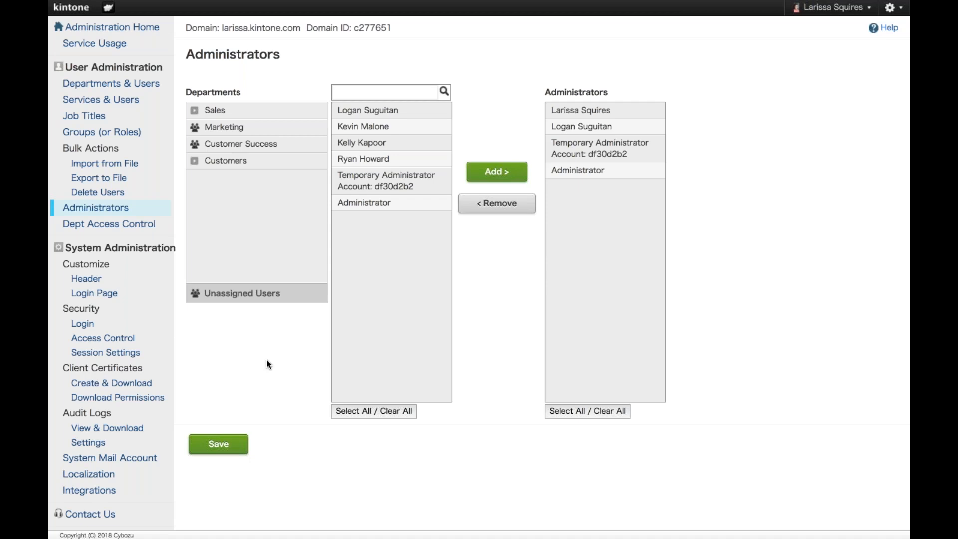
click(574, 128)
click(497, 207)
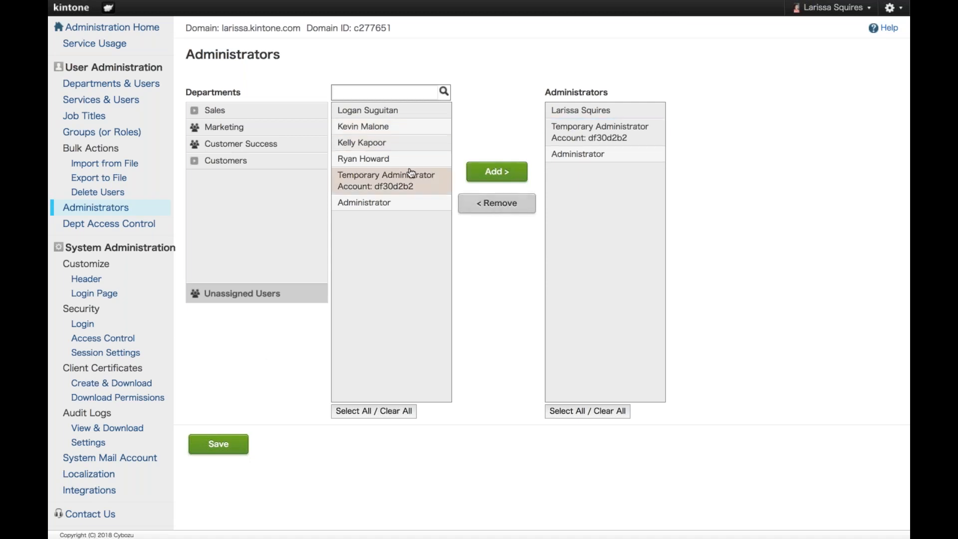
click(393, 110)
click(497, 171)
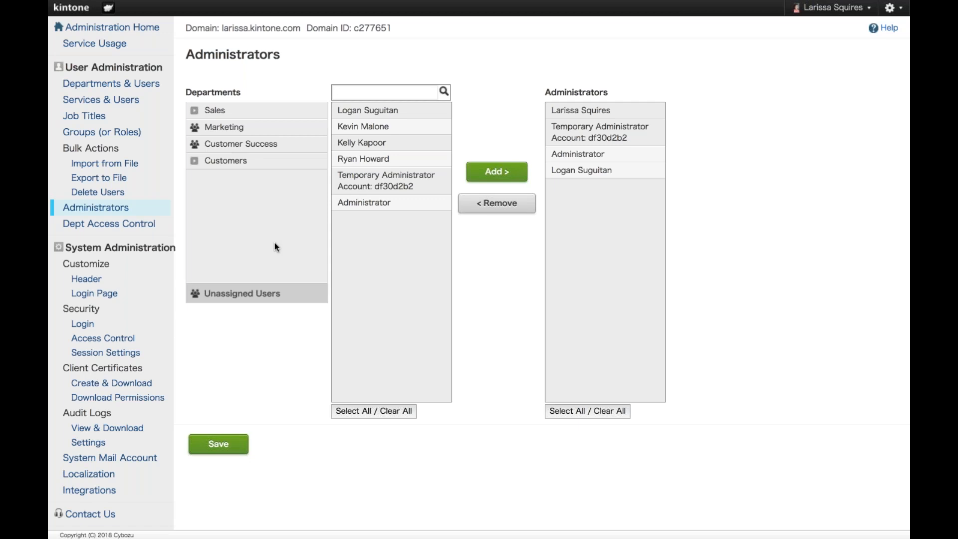
- Show the department access control setting that limits access across departments
click(145, 226)
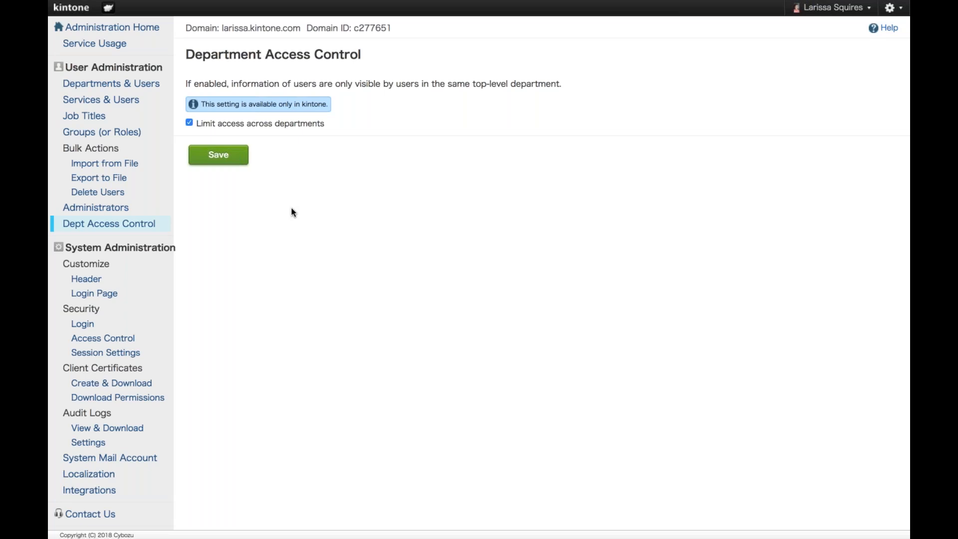
- Switch to the Feb Monthly Customer Training Deck and show its Time for Questions slide
mouse_move(231, 1)
click(192, 27)
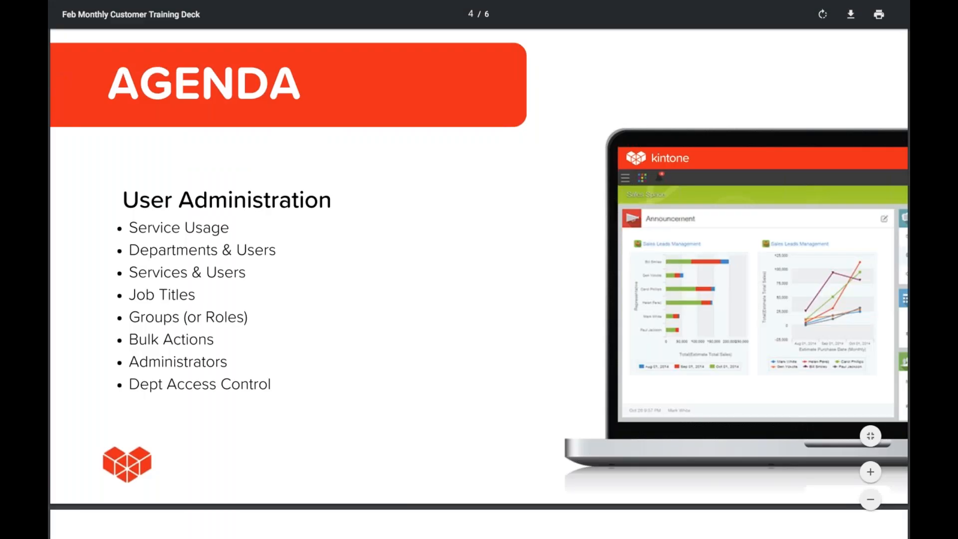
scroll(479, 269, down, 4)
scroll(122, 182, down, 6)
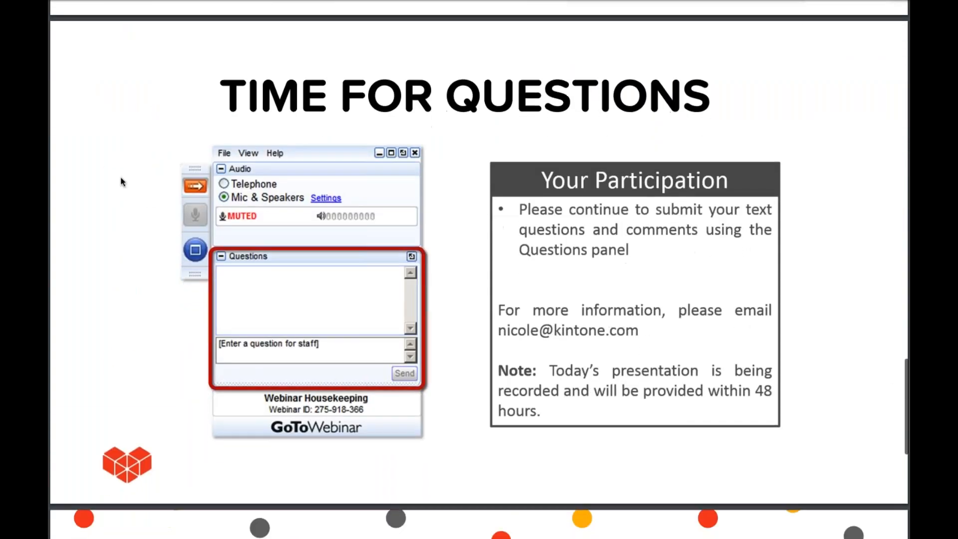
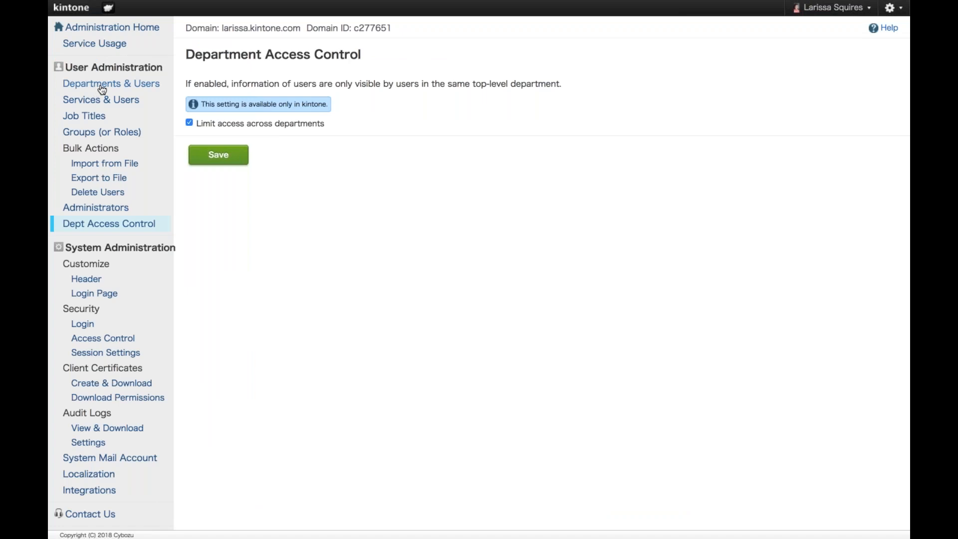
- Return to kintone's departments and users, and review the edit form of the Sales and Marketing member without saving
click(102, 85)
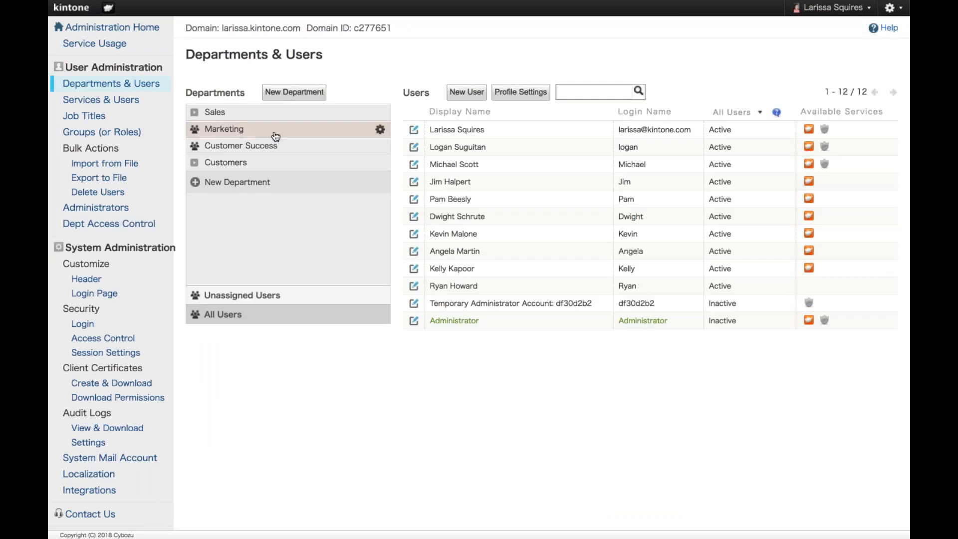
click(380, 131)
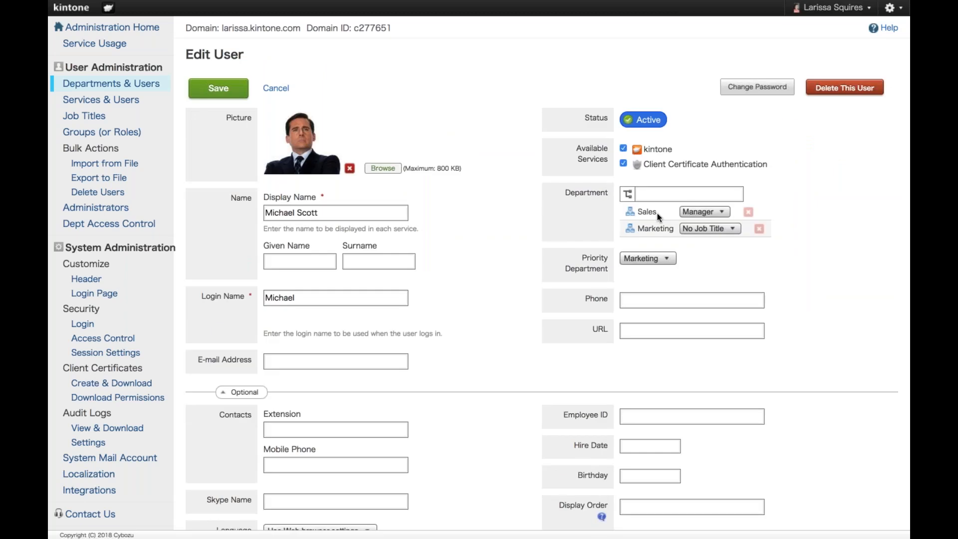
click(792, 220)
click(276, 88)
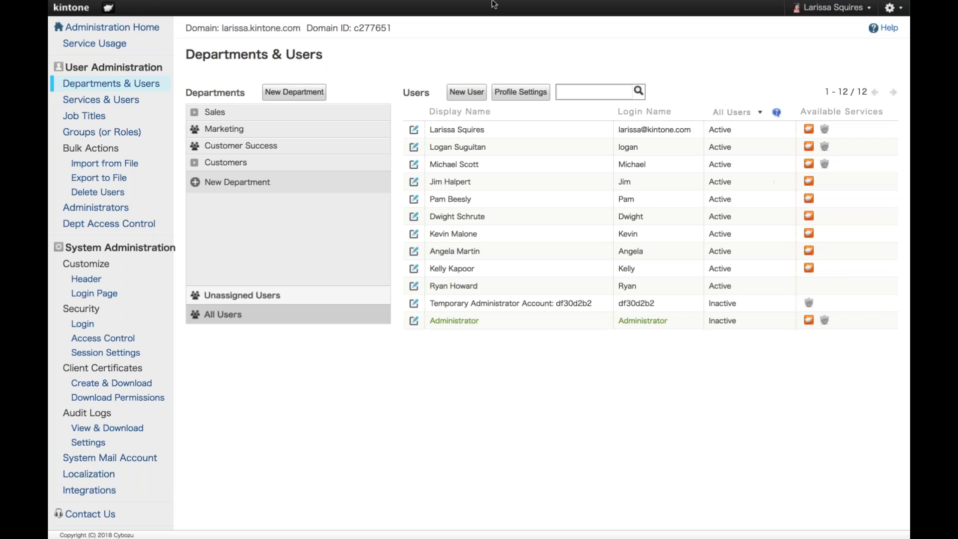
- Switch back to the training deck and show its closing Thank You slide
click(165, 27)
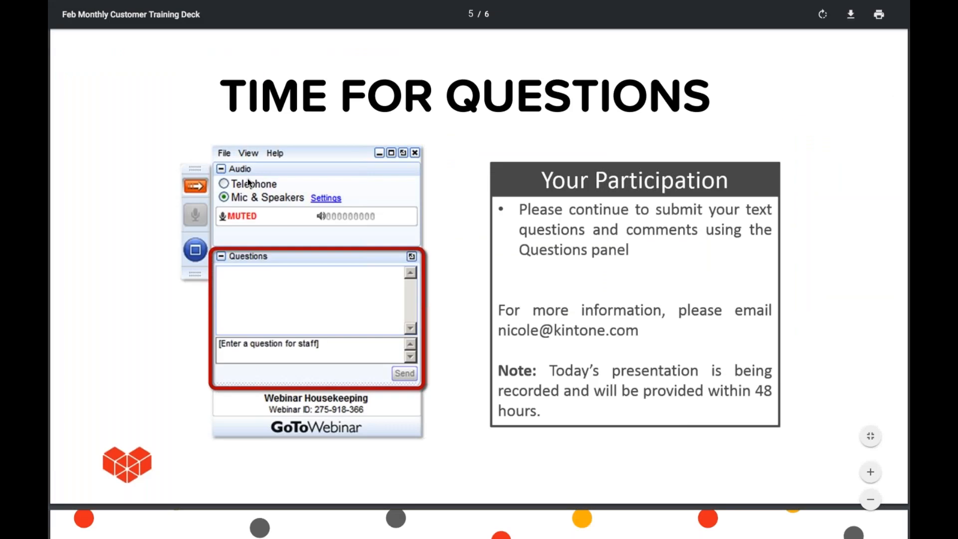
scroll(518, 233, down, 8)
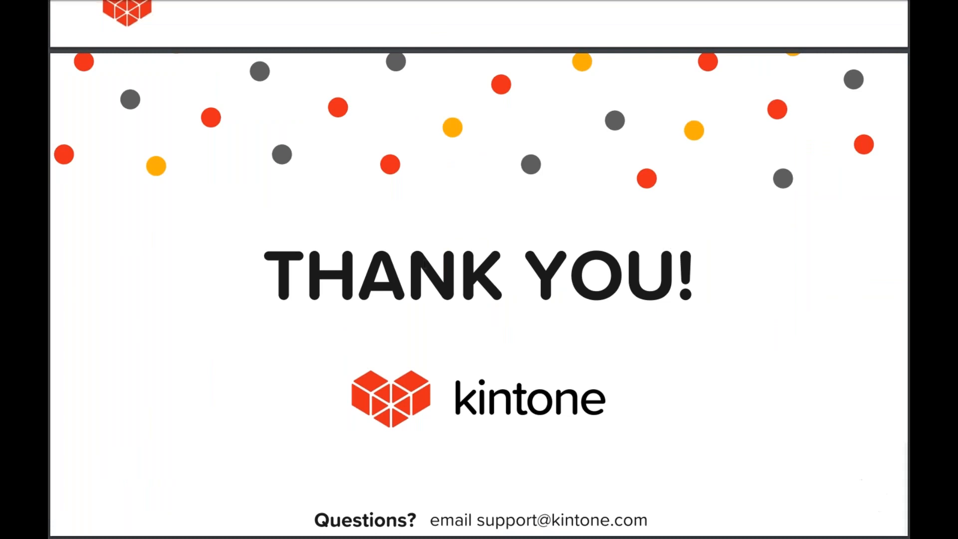